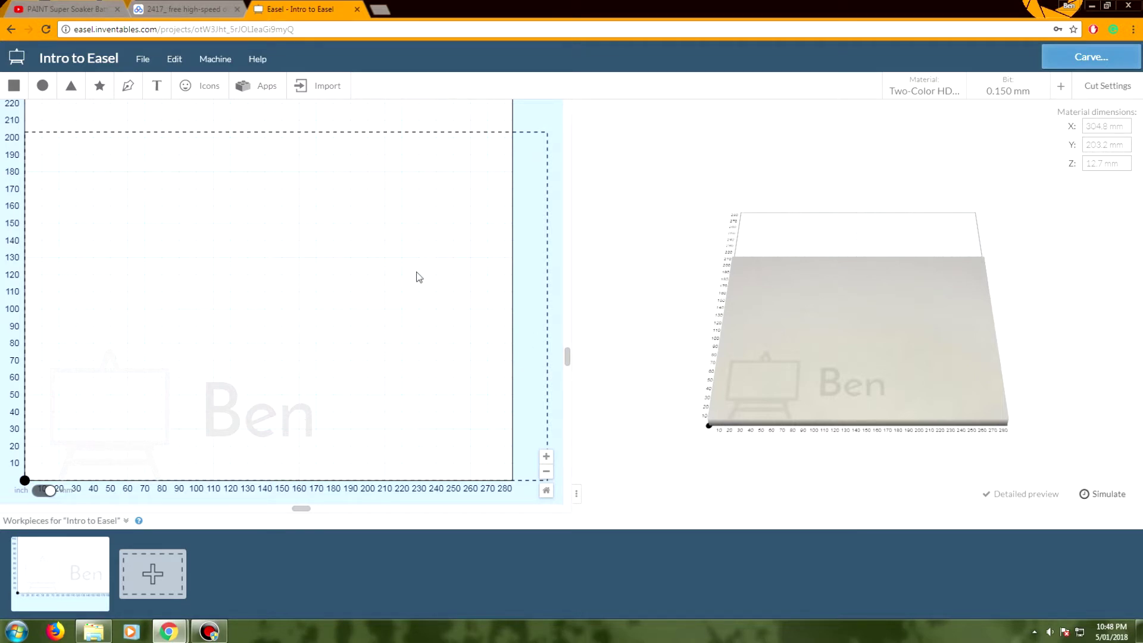
Look over the machine setup and its advanced settings, including safety height, step over and G-code generation.
{"action": "left_click", "coordinate": [221, 61]}
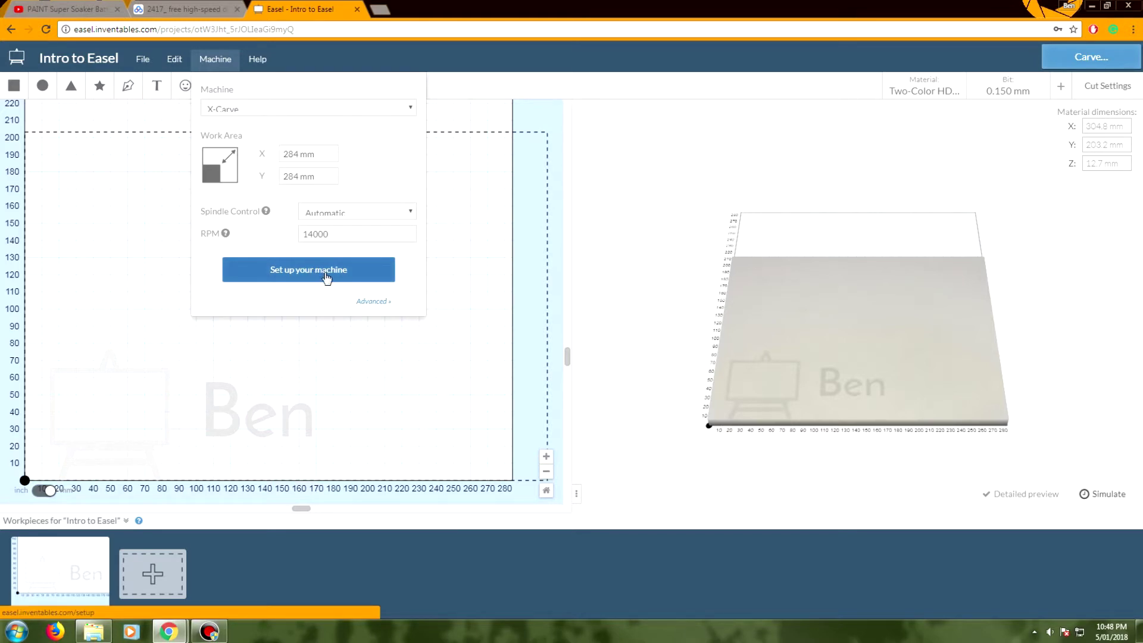
{"action": "left_click", "coordinate": [369, 301]}
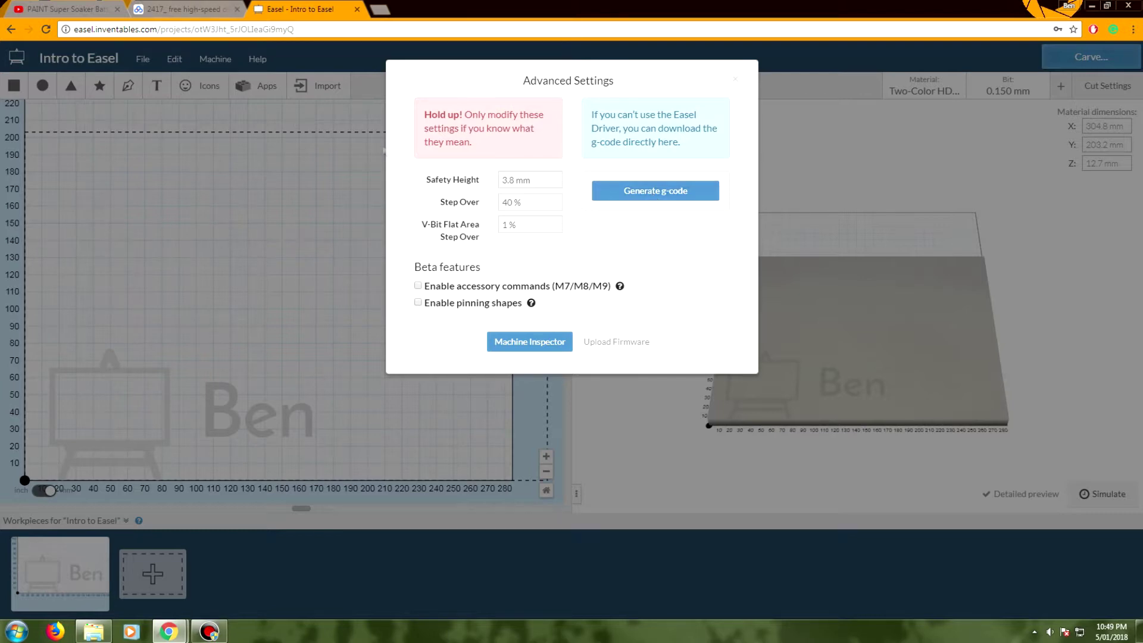
{"action": "left_click", "coordinate": [736, 80]}
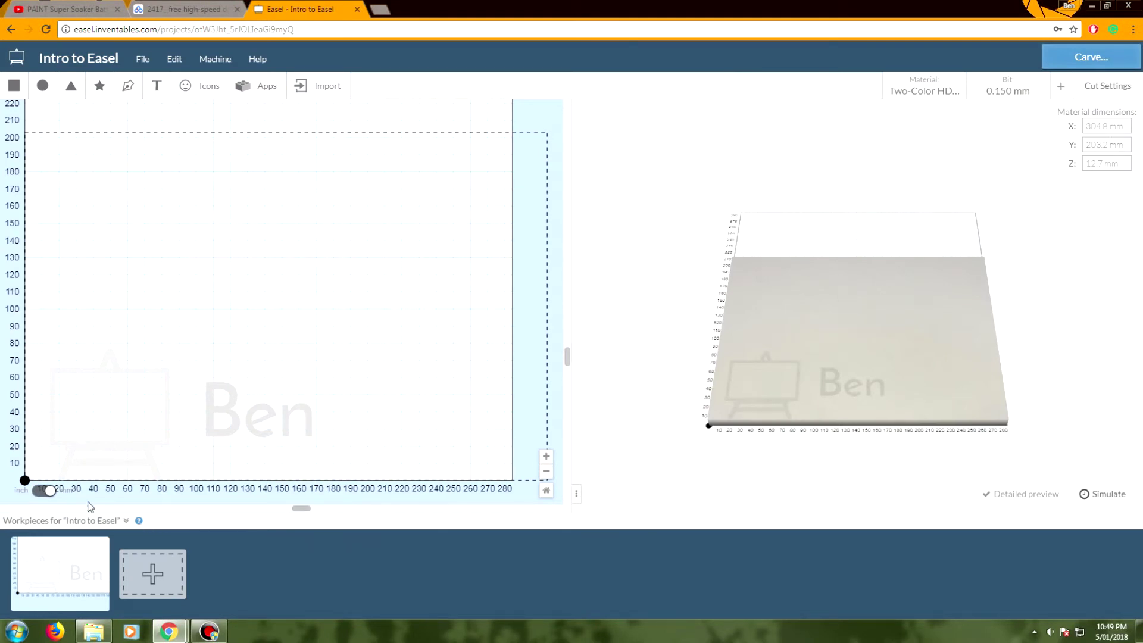
Switch the project's units to inches and back to millimetres.
{"action": "left_click", "coordinate": [41, 491]}
{"action": "left_click", "coordinate": [44, 491]}
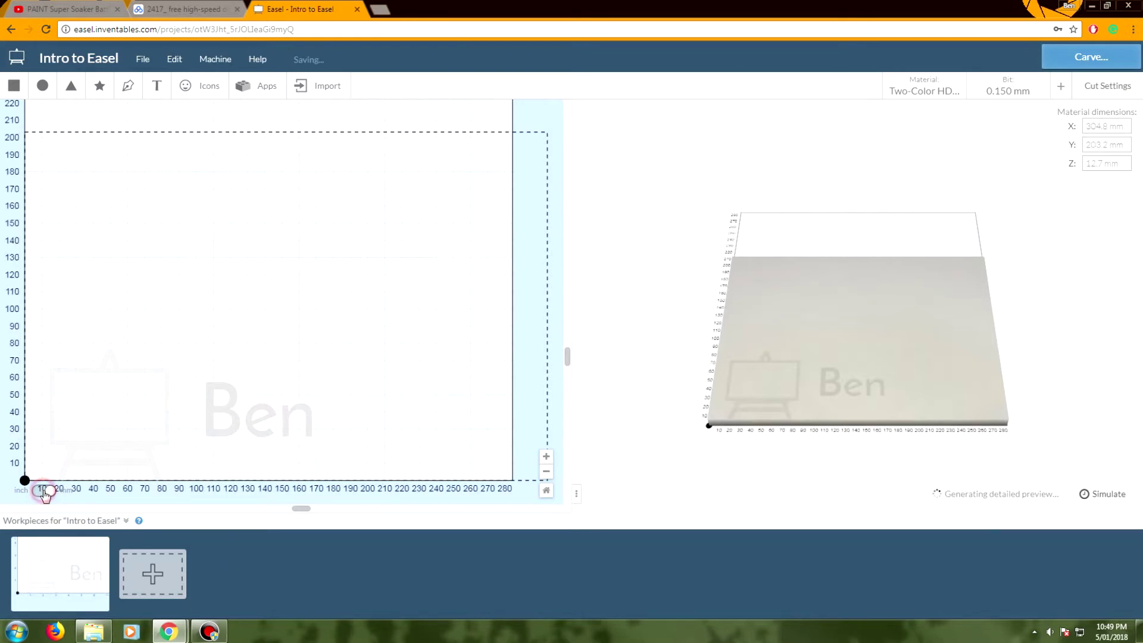
{"action": "left_click", "coordinate": [41, 491]}
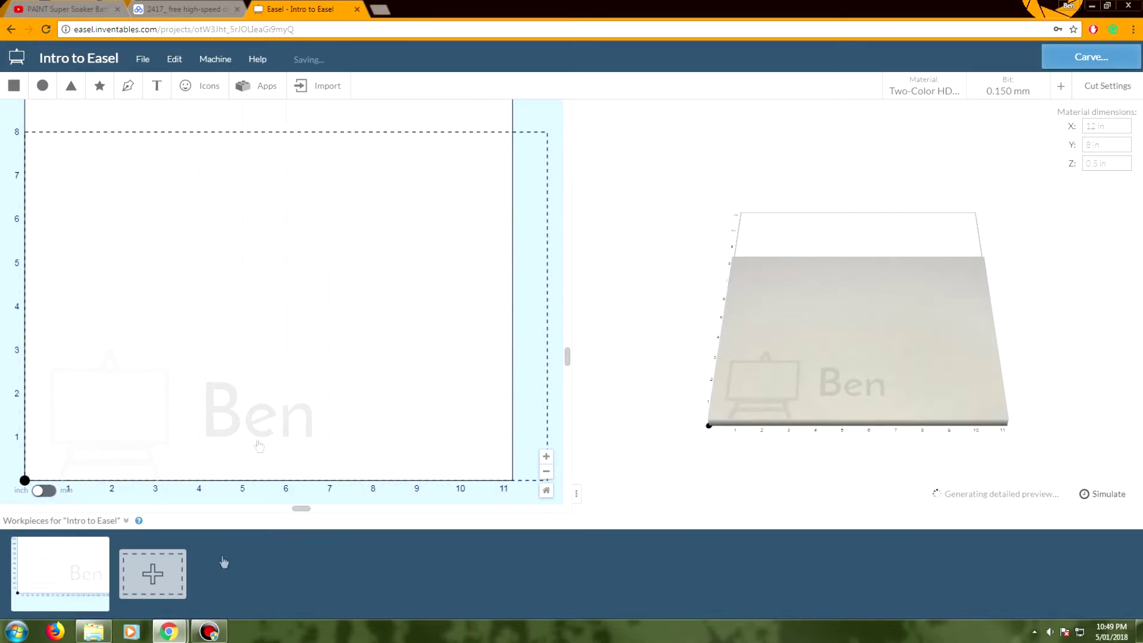
{"action": "left_click", "coordinate": [43, 491]}
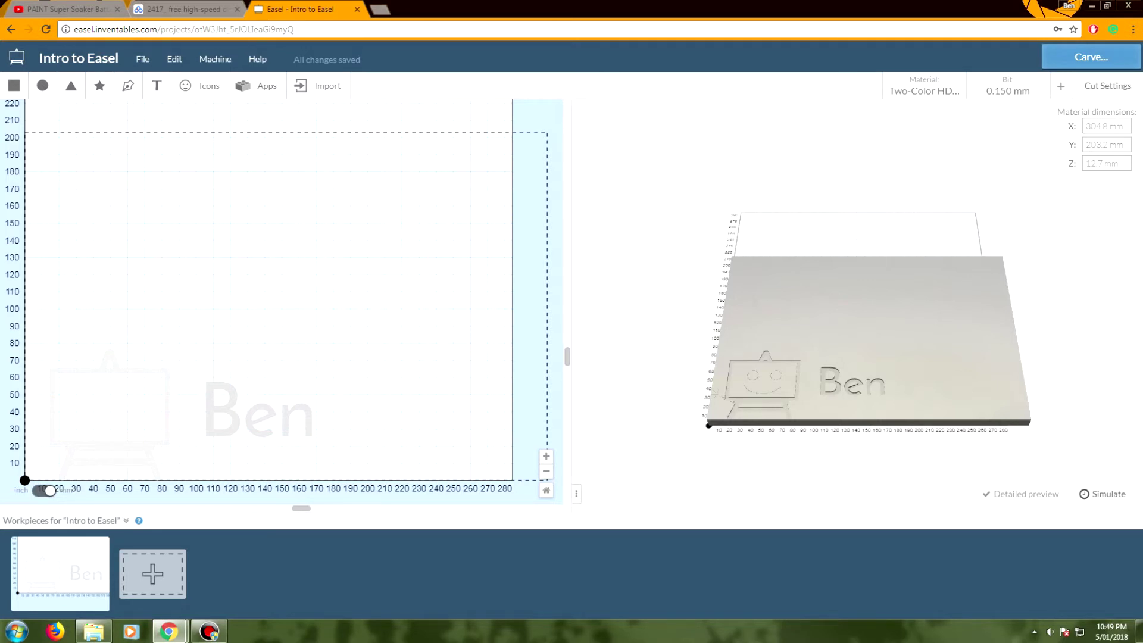
Review the available materials, the bit choices and the custom cut settings of the Intro to Easel project.
{"action": "left_click", "coordinate": [926, 97]}
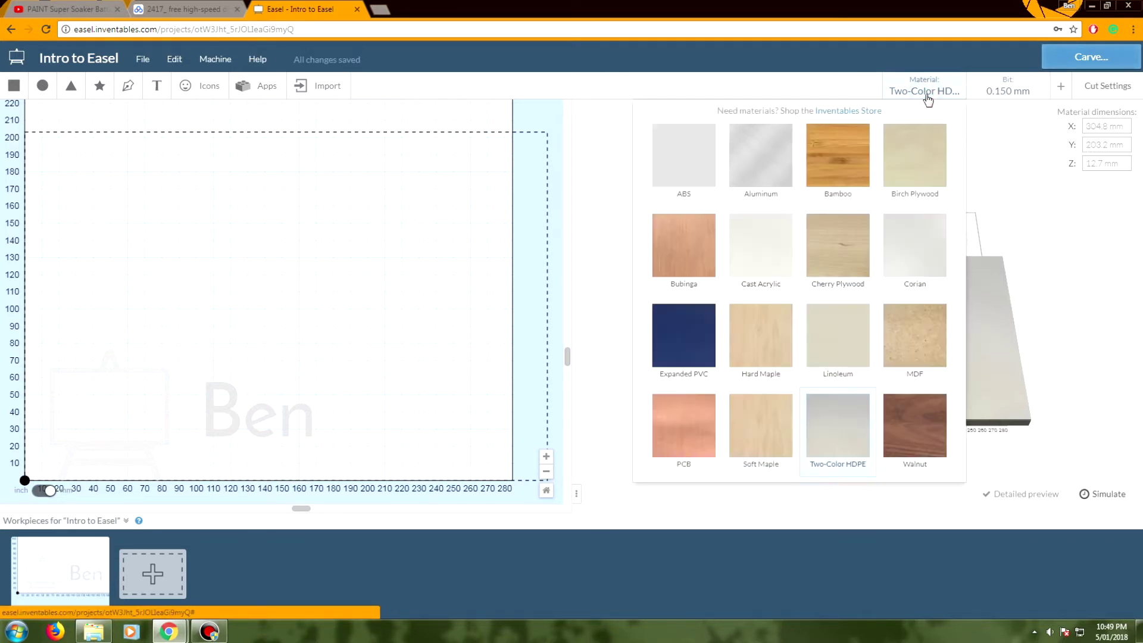
{"action": "left_click", "coordinate": [1012, 91]}
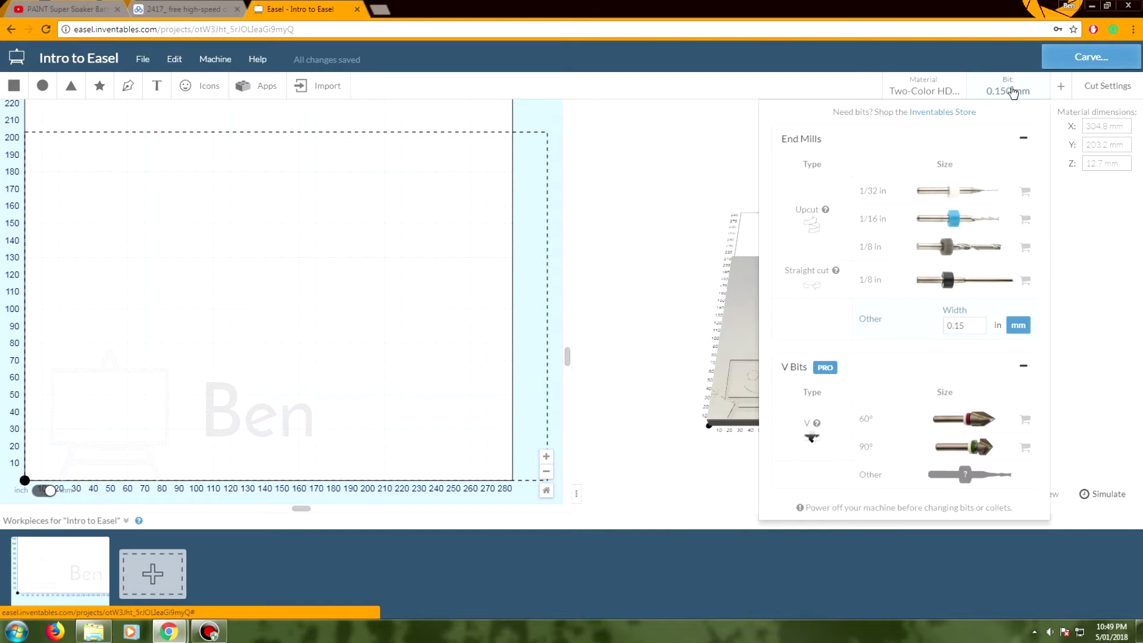
{"action": "left_click", "coordinate": [1095, 89]}
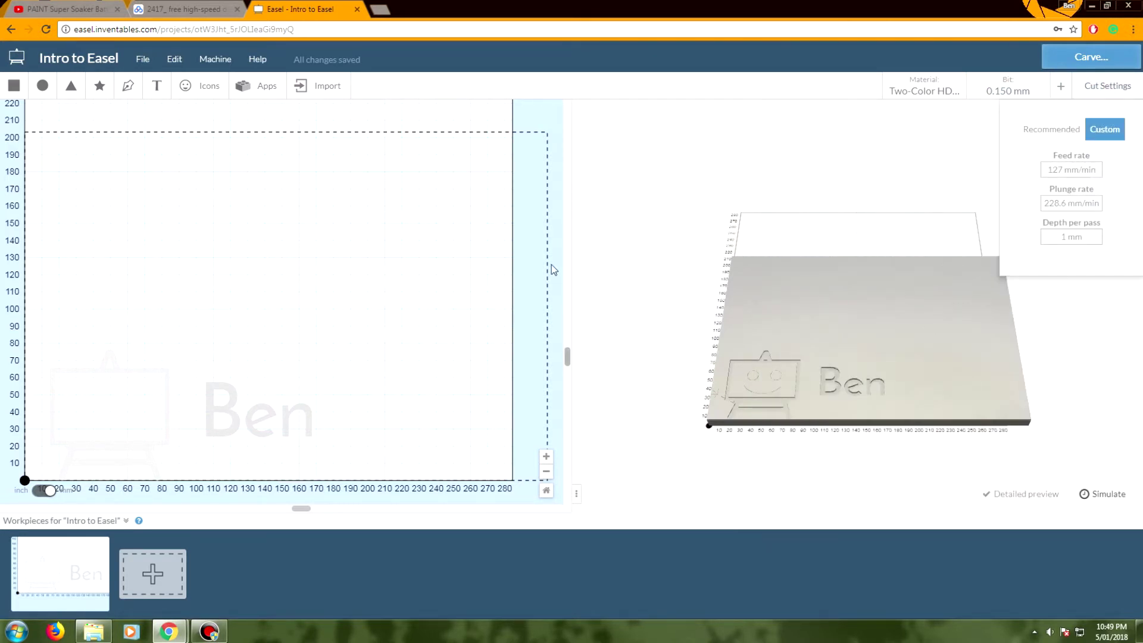
Open the saved project Copy of Intro to Easel.
{"action": "left_click", "coordinate": [143, 59]}
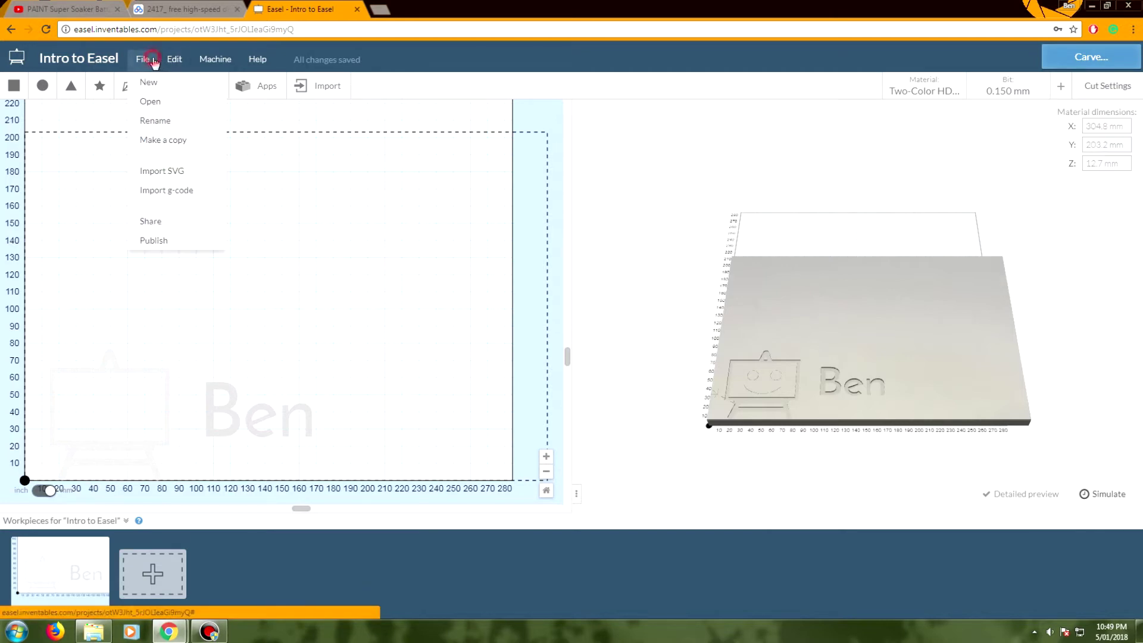
{"action": "left_click", "coordinate": [150, 101]}
{"action": "left_click", "coordinate": [490, 229]}
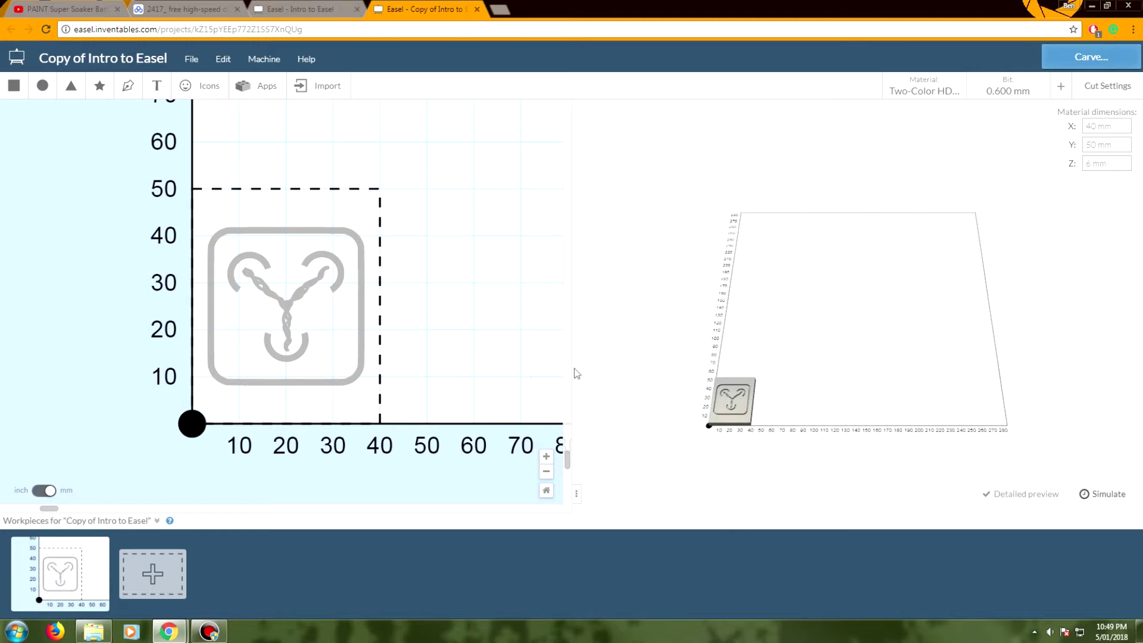
Add the snowflake icon from the Design Library over the material's upper-right corner with a cut depth of 2.6 mm.
{"action": "left_click", "coordinate": [192, 87]}
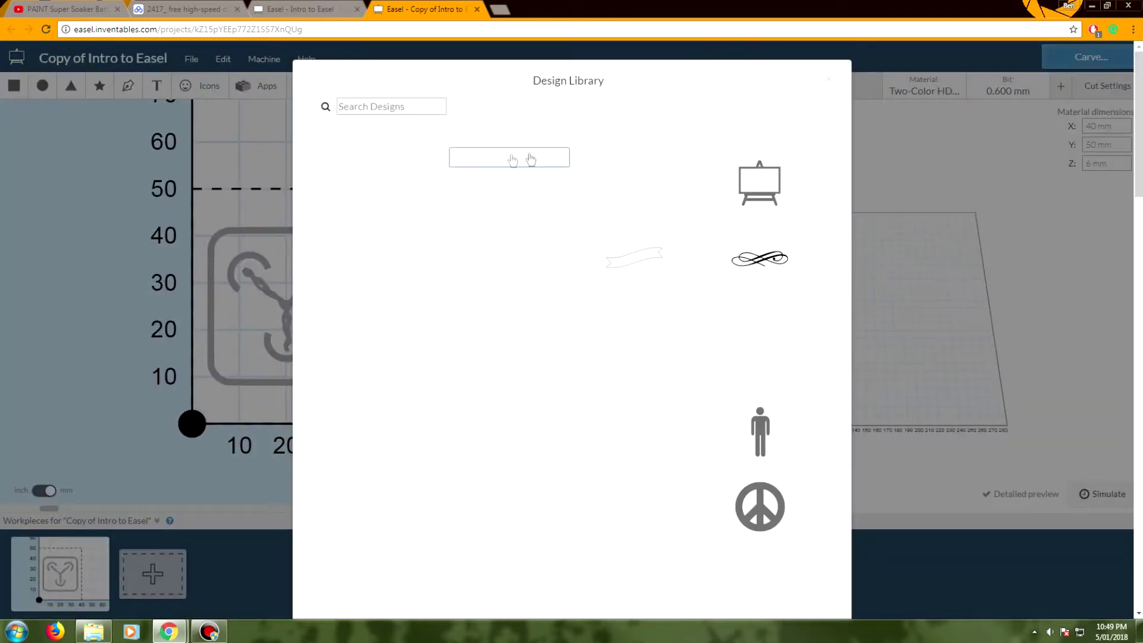
{"action": "left_click", "coordinate": [787, 400]}
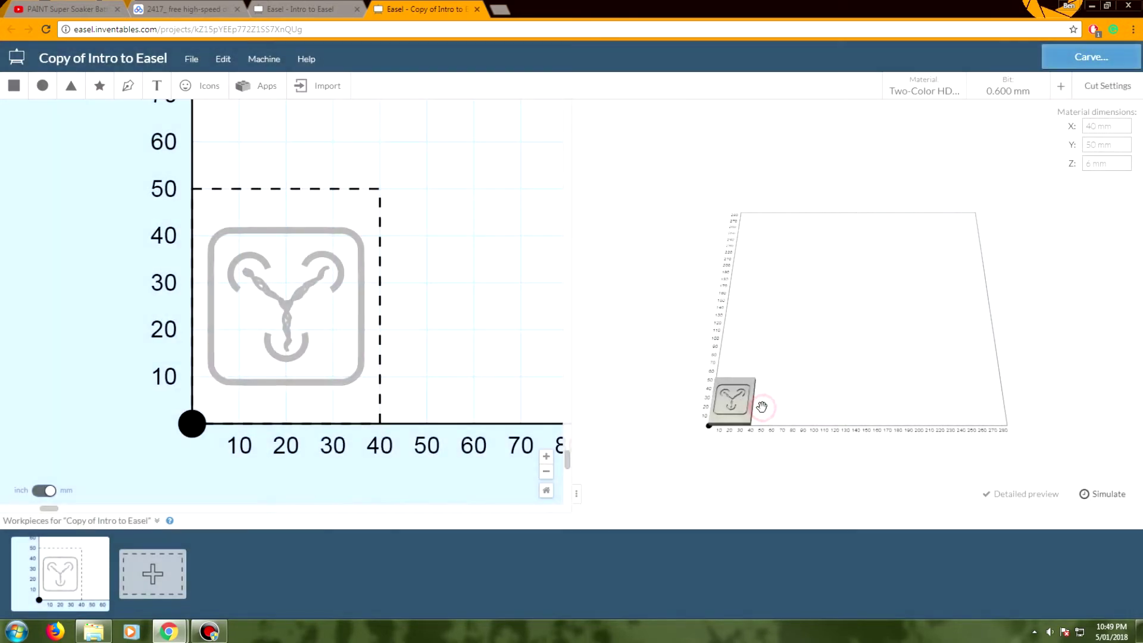
{"action": "left_click_drag", "start_coordinate": [265, 361], "coordinate": [374, 244]}
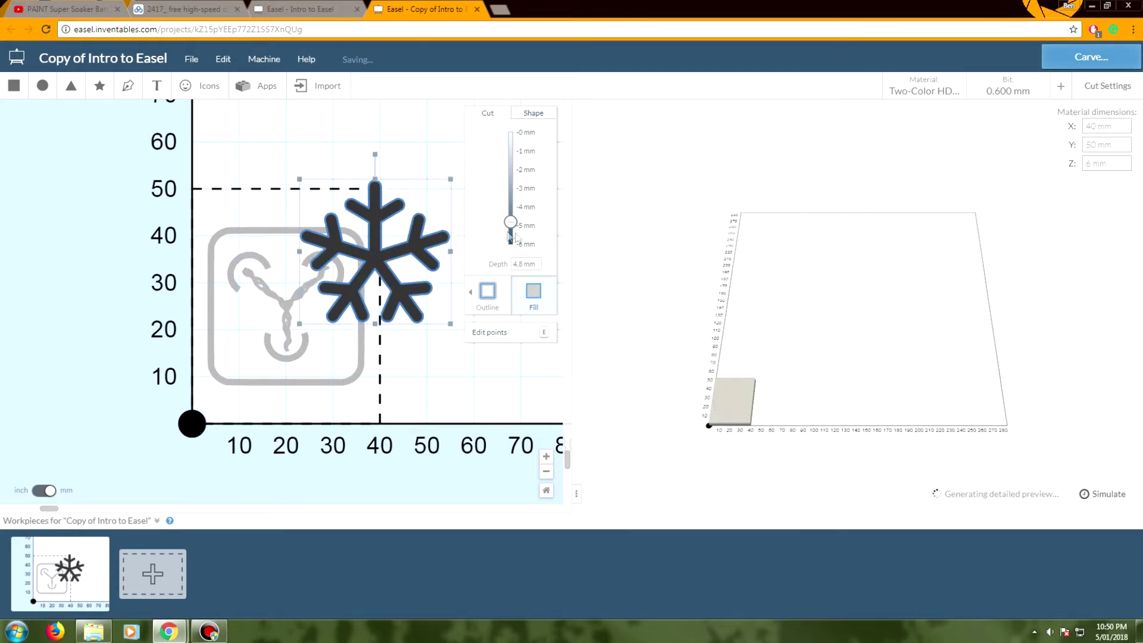
{"action": "left_click_drag", "start_coordinate": [510, 222], "coordinate": [511, 185]}
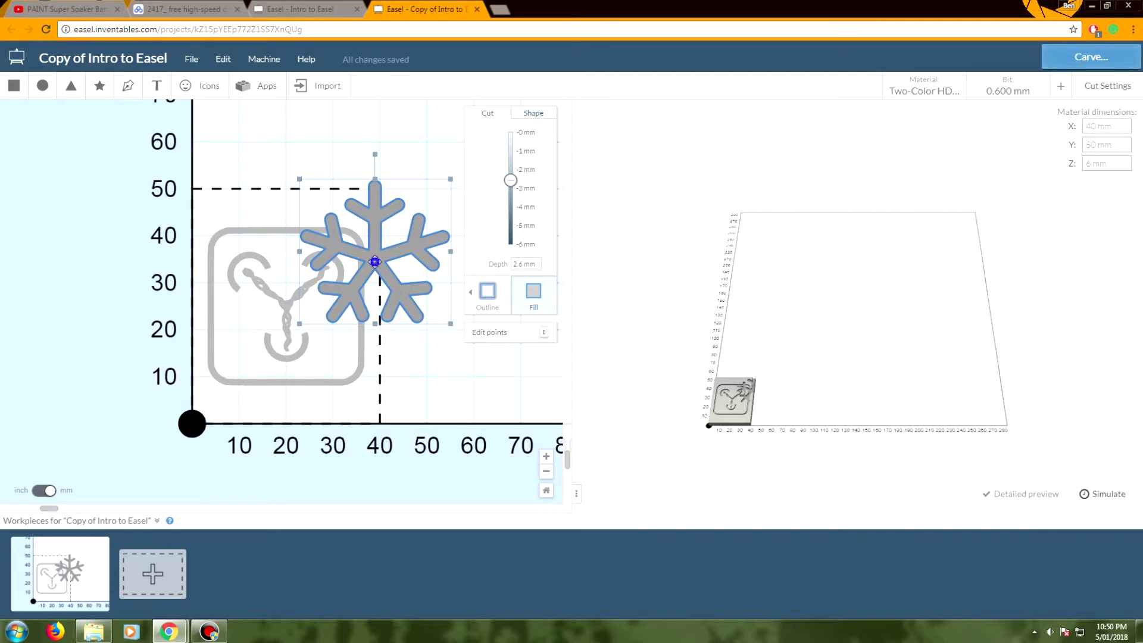
Delete the snowflake from the workpiece.
{"action": "right_click", "coordinate": [387, 268]}
{"action": "left_click", "coordinate": [390, 274]}
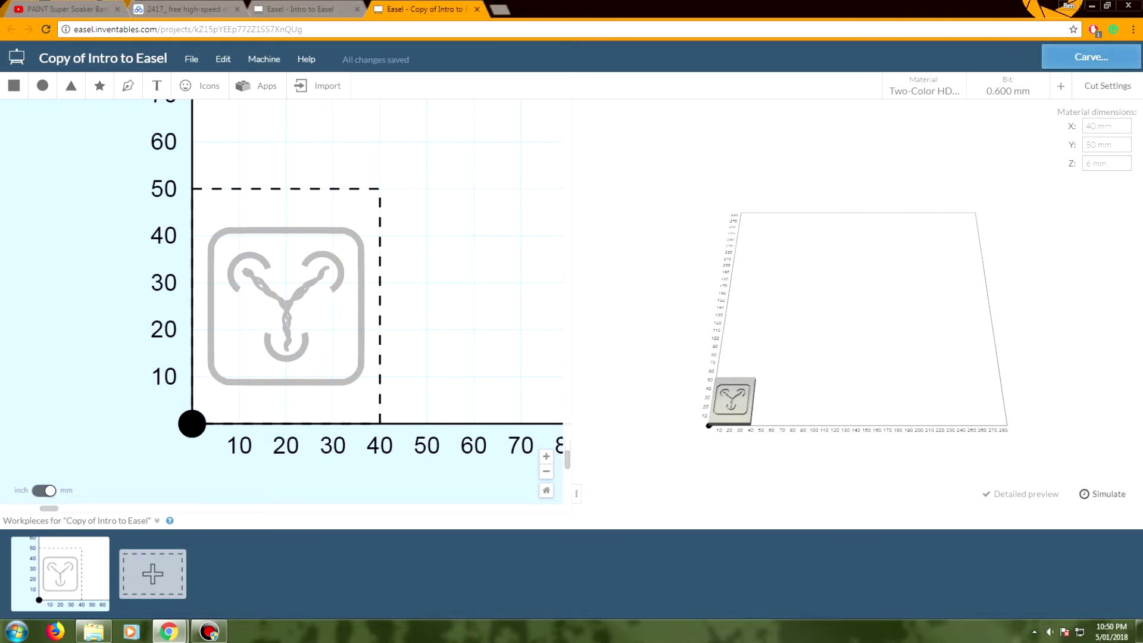
Examine the available materials and the workpiece's X, Y and Z material dimensions.
{"action": "left_click", "coordinate": [902, 90]}
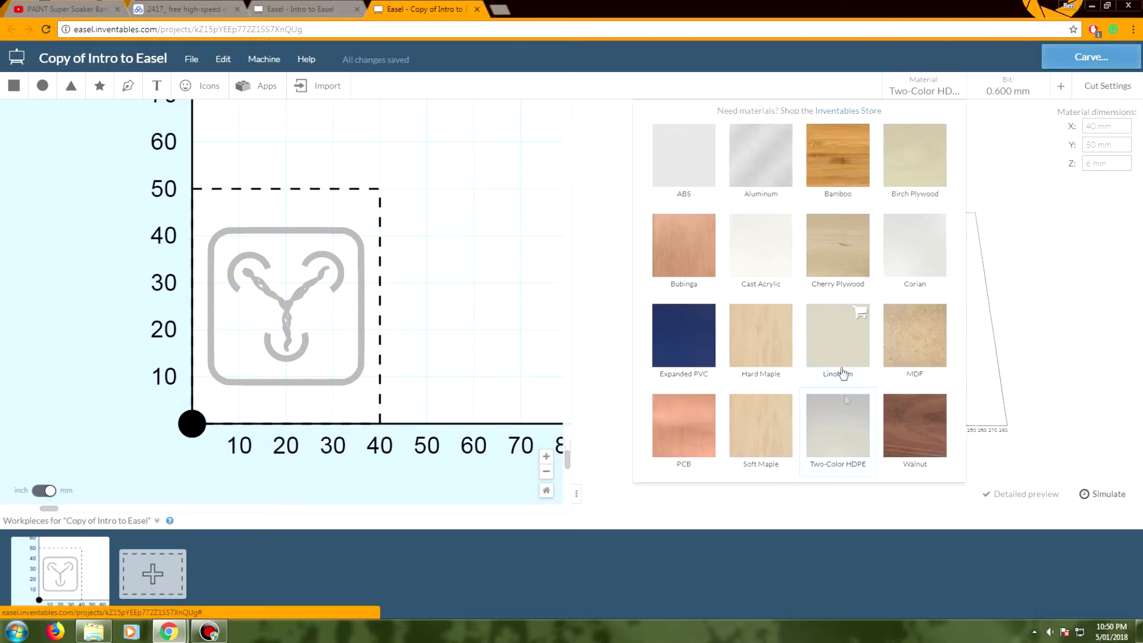
{"action": "left_click", "coordinate": [1096, 307]}
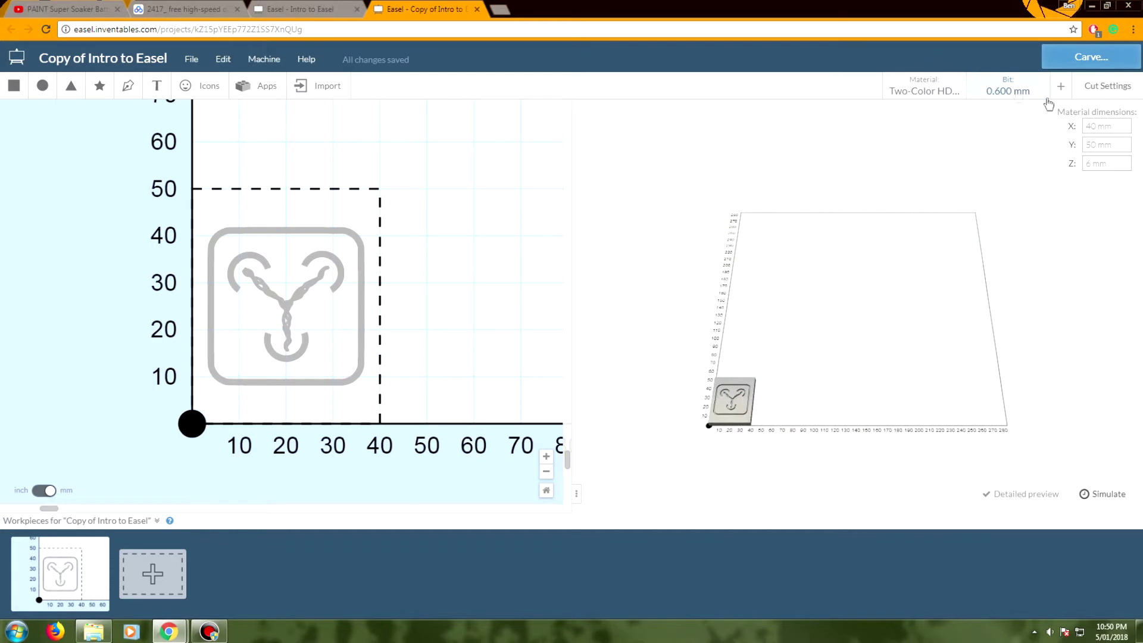
{"action": "left_click", "coordinate": [1107, 126]}
{"action": "left_click", "coordinate": [1118, 144]}
{"action": "left_click", "coordinate": [1117, 162]}
Examine the end mill and V-bit choices and the custom bit width in millimetres.
{"action": "left_click", "coordinate": [1005, 92]}
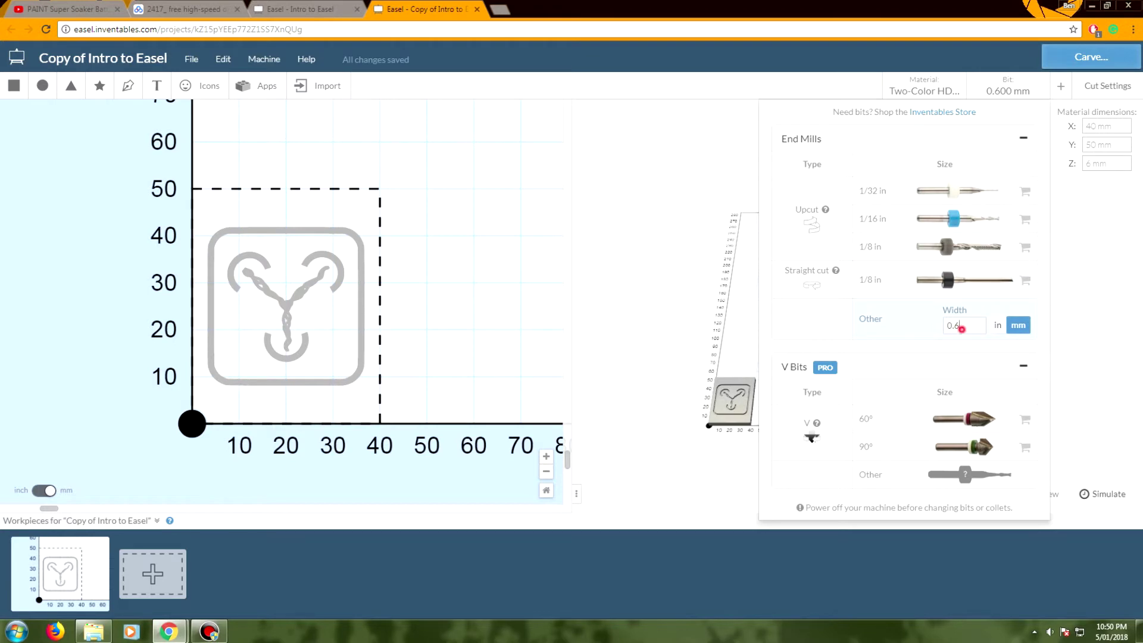
{"action": "left_click", "coordinate": [961, 328]}
{"action": "left_click", "coordinate": [651, 282]}
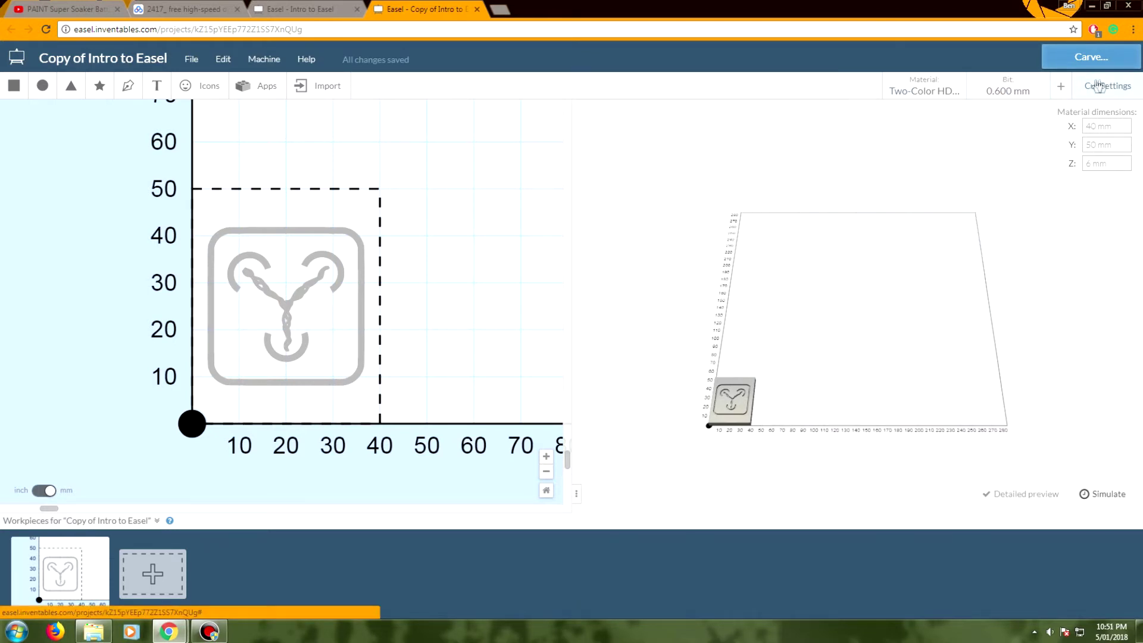
{"action": "left_click", "coordinate": [1007, 89]}
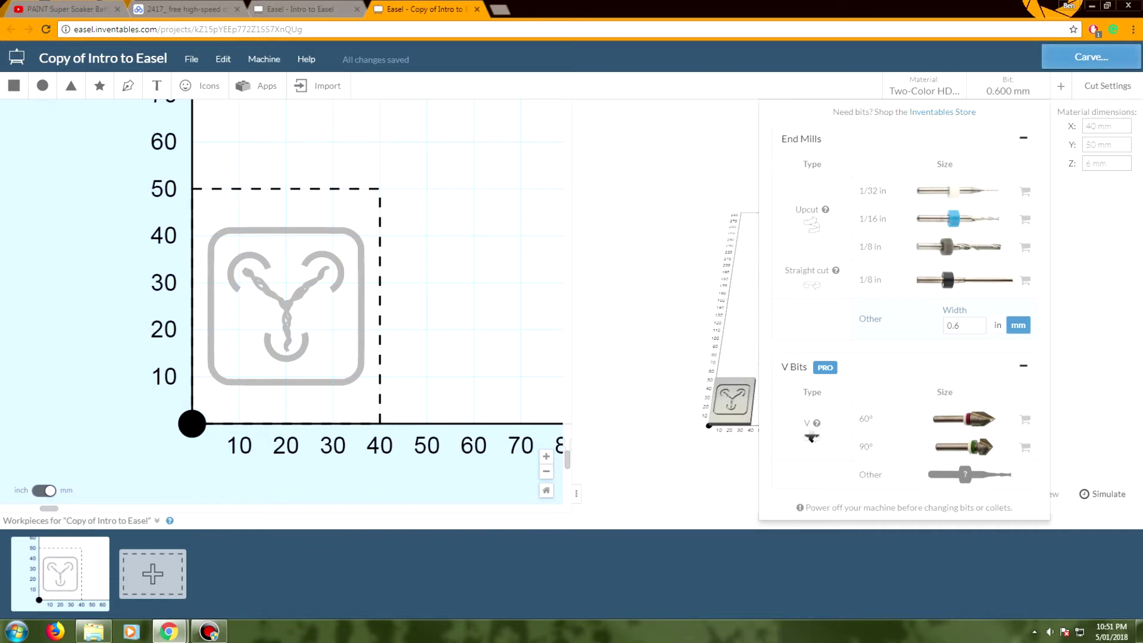
{"action": "left_click", "coordinate": [1080, 326]}
Review the custom feed rate, plunge rate and depth per pass, along with the machine's work area and spindle settings.
{"action": "left_click", "coordinate": [1122, 93]}
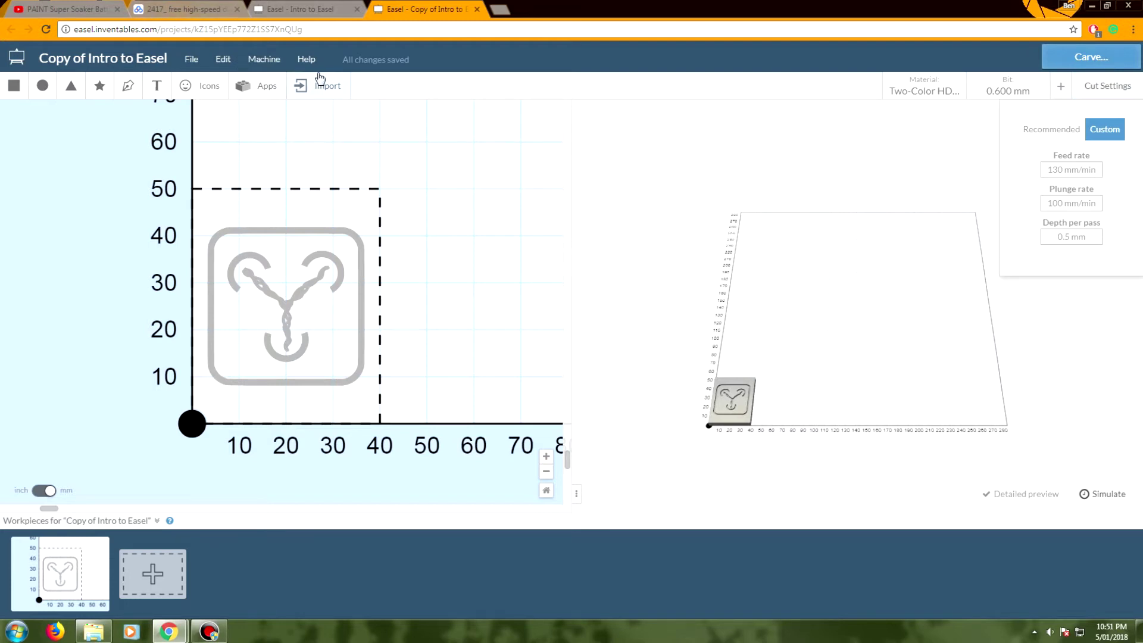
{"action": "left_click", "coordinate": [268, 62]}
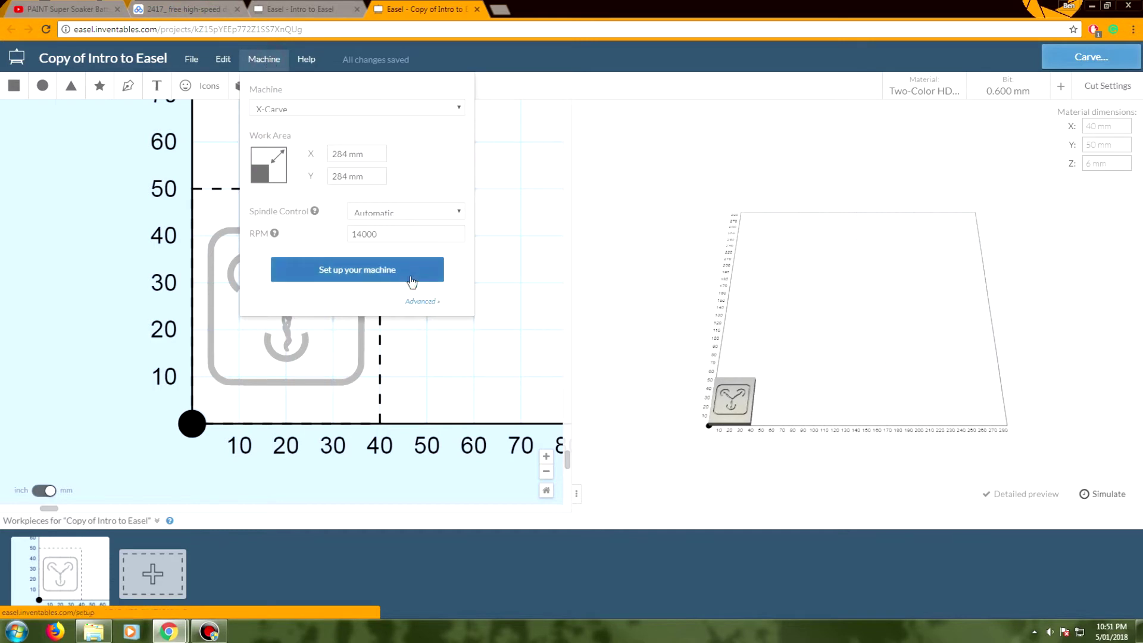
{"action": "left_click", "coordinate": [628, 222]}
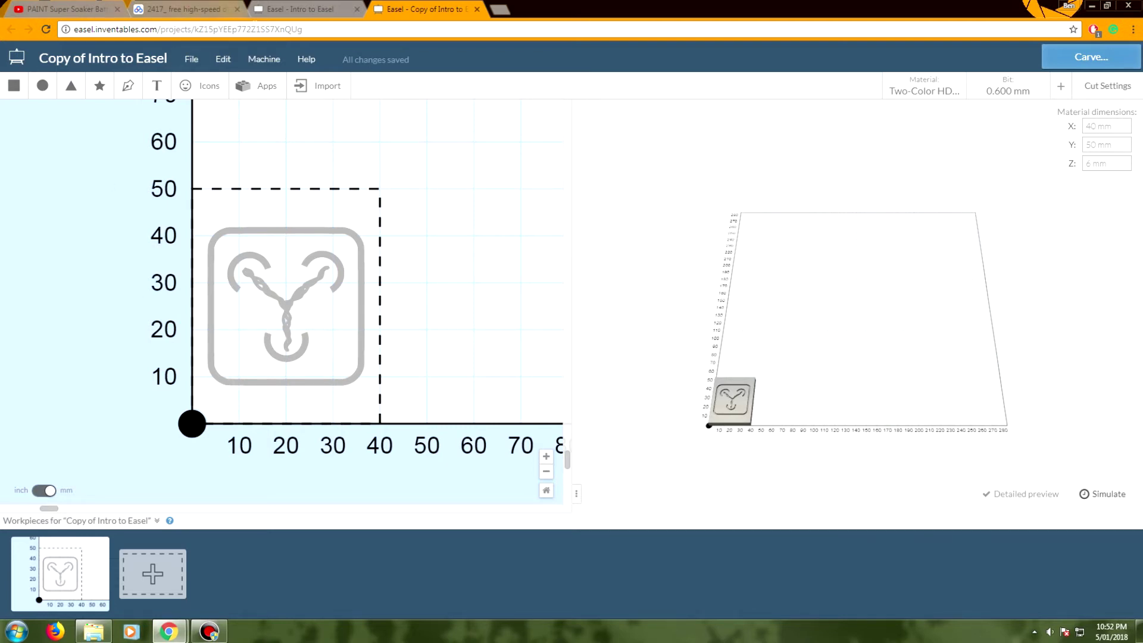
Select Automatic spindle control for the machine and generate the project's G-code from the advanced settings.
{"action": "left_click", "coordinate": [260, 59]}
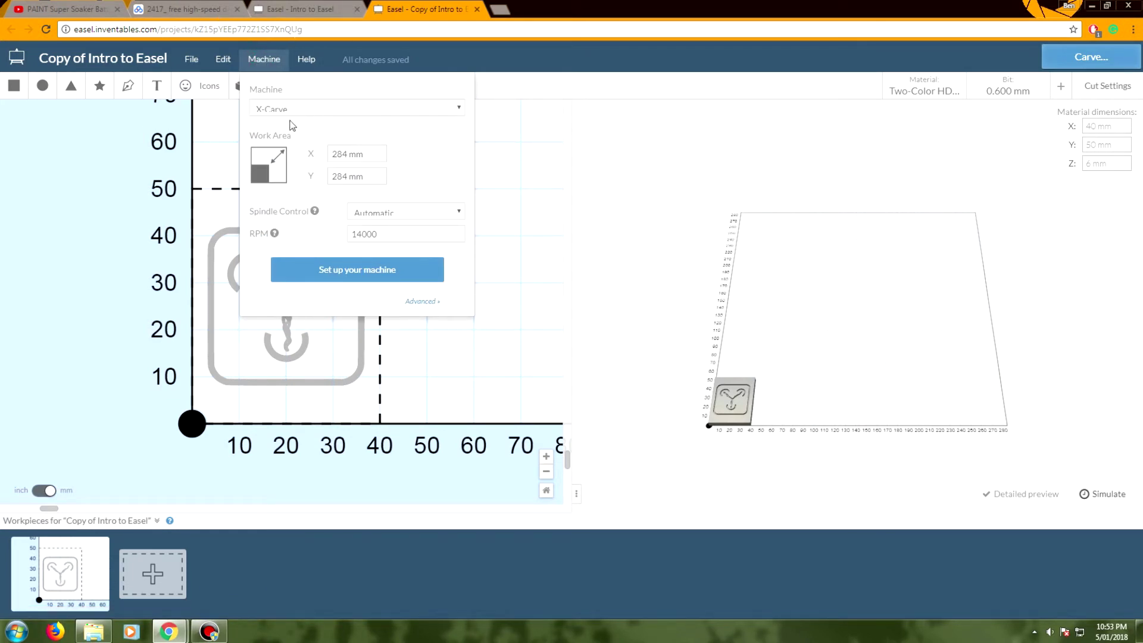
{"action": "left_click", "coordinate": [384, 213]}
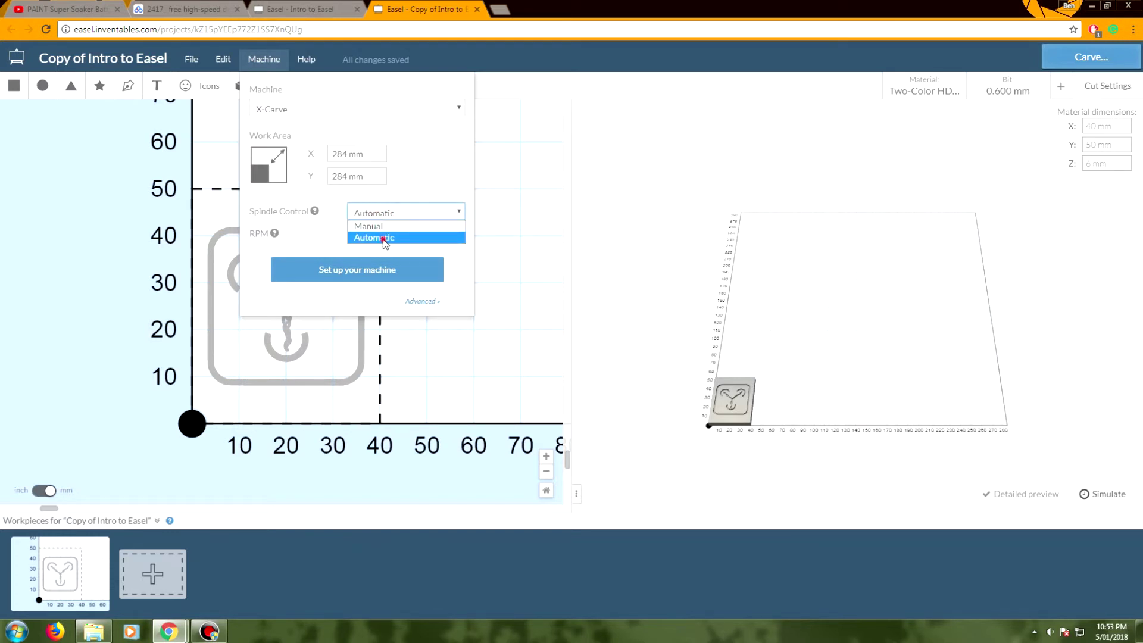
{"action": "left_click", "coordinate": [384, 238]}
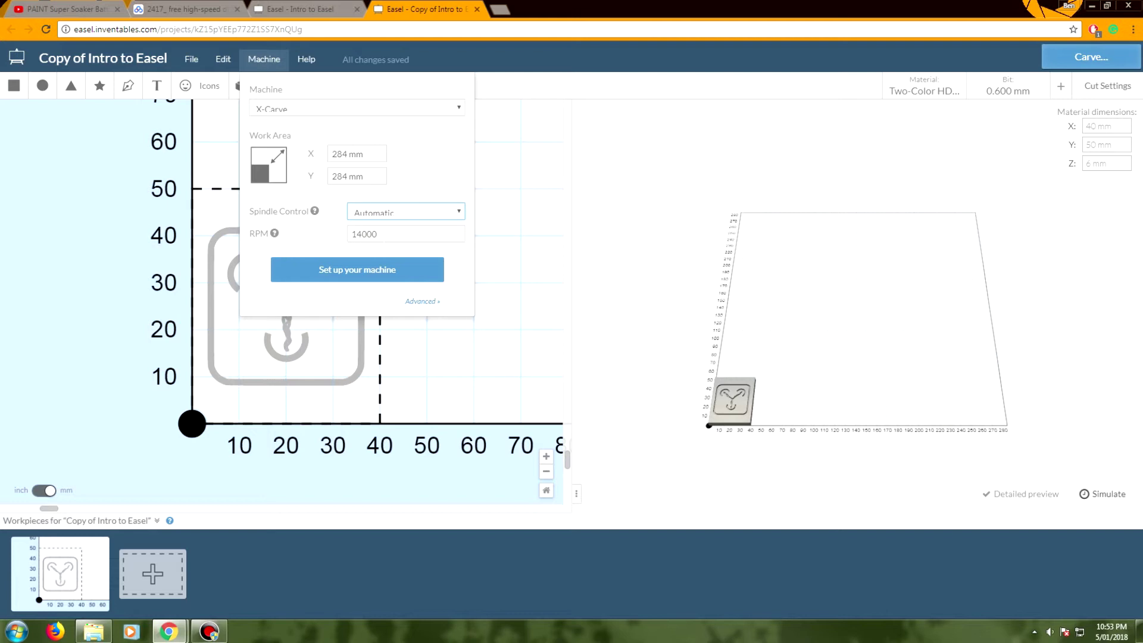
{"action": "left_click", "coordinate": [382, 234]}
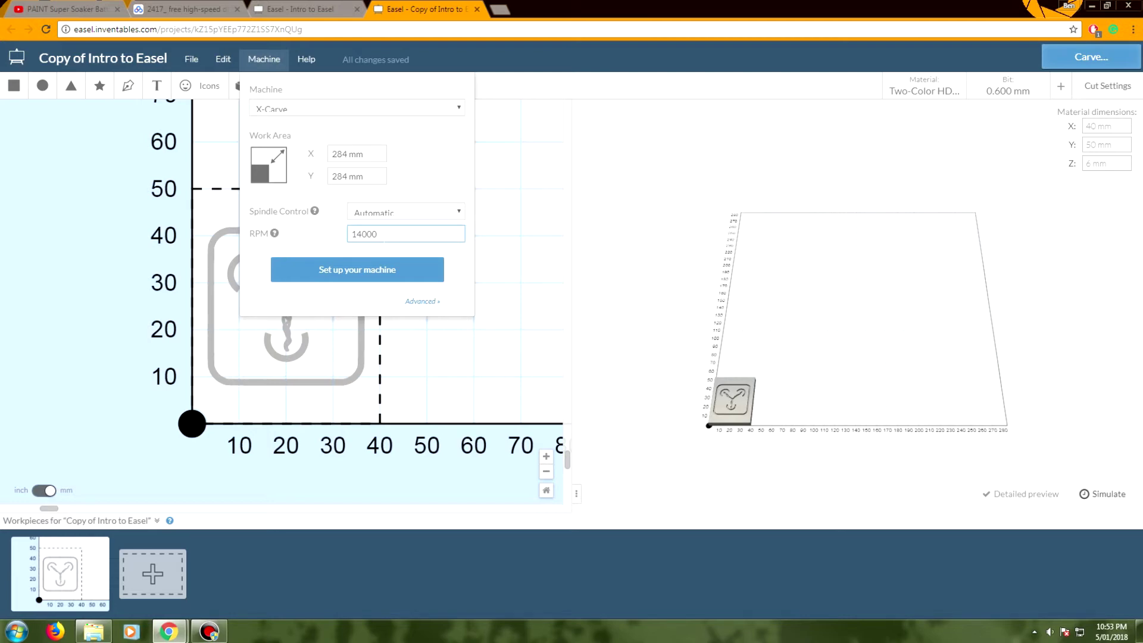
{"action": "left_click", "coordinate": [410, 300]}
{"action": "left_click", "coordinate": [697, 200]}
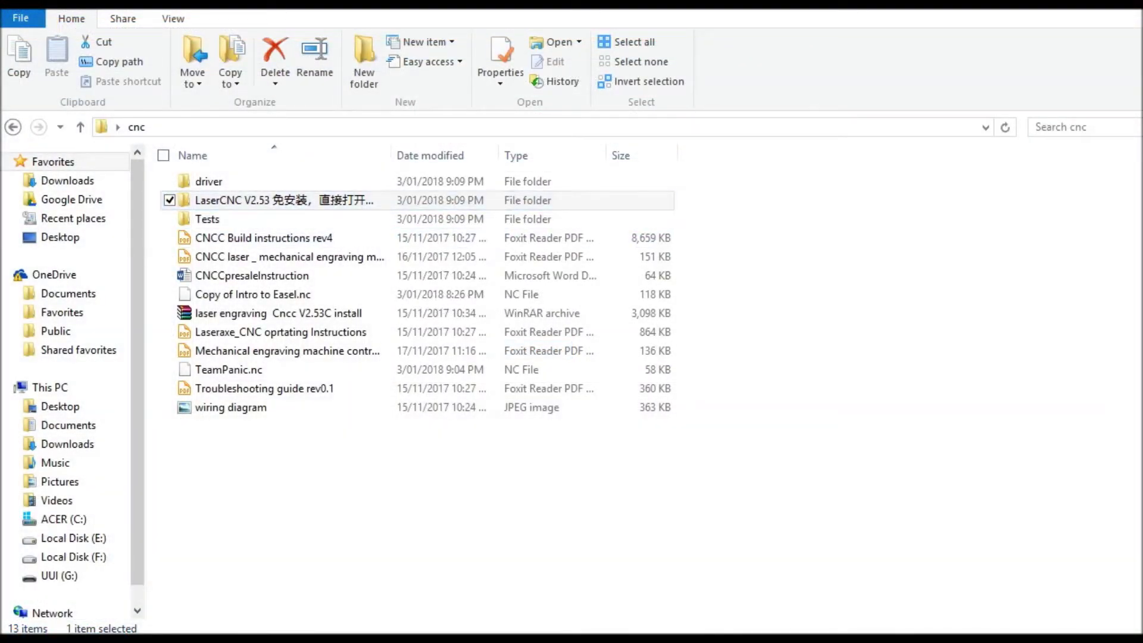
Look through the driver folder inside the cnc folder in File Explorer and return to the cnc folder.
{"action": "left_click", "coordinate": [208, 181]}
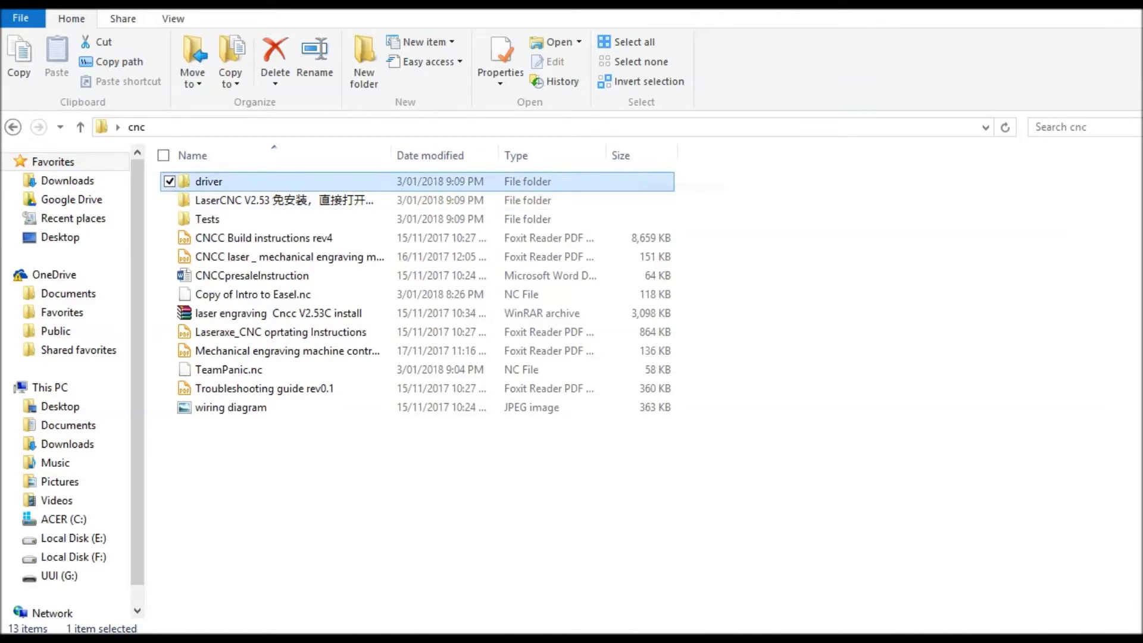
{"action": "double_click", "coordinate": [209, 181]}
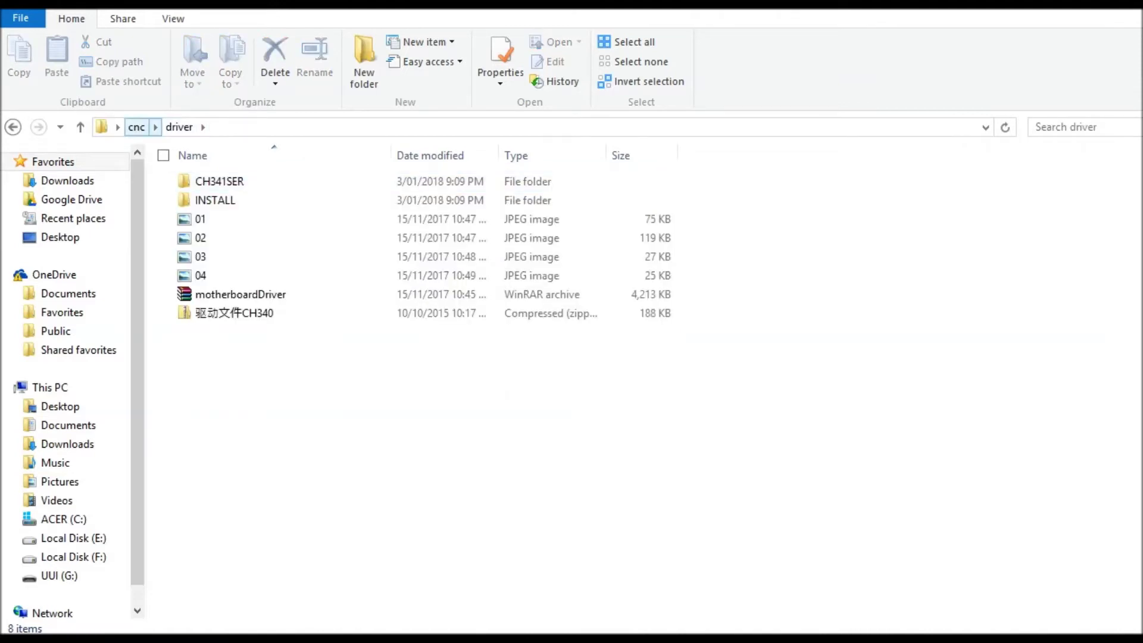
{"action": "left_click", "coordinate": [136, 127]}
Launch the CNCC application from the LaserCNC V2.53 folder and check its language options.
{"action": "double_click", "coordinate": [238, 200]}
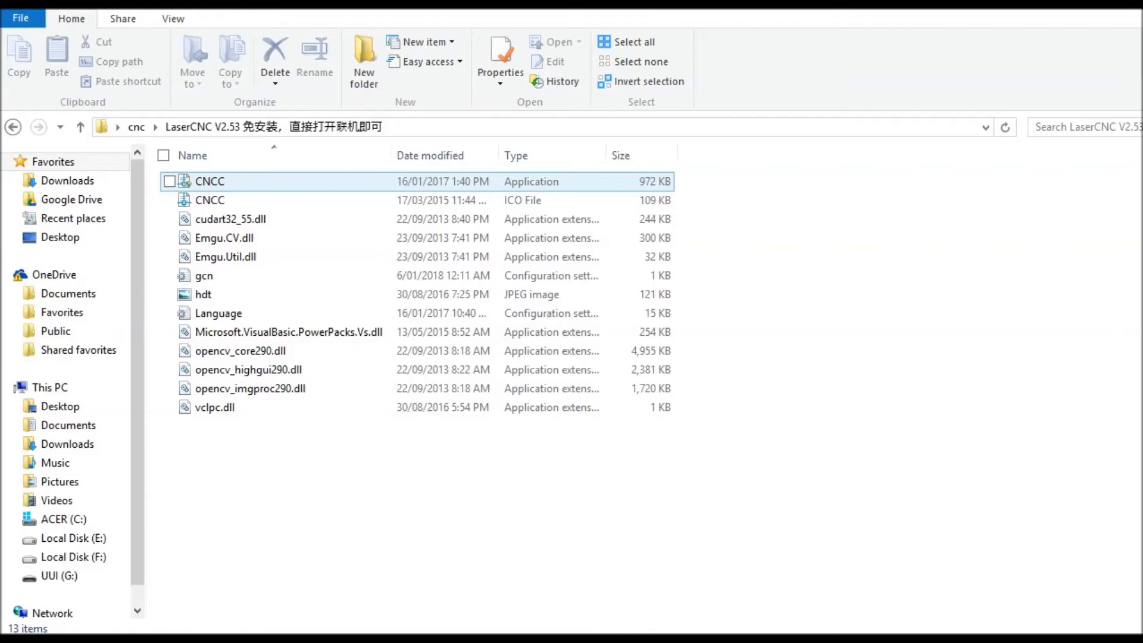
{"action": "left_click", "coordinate": [209, 181]}
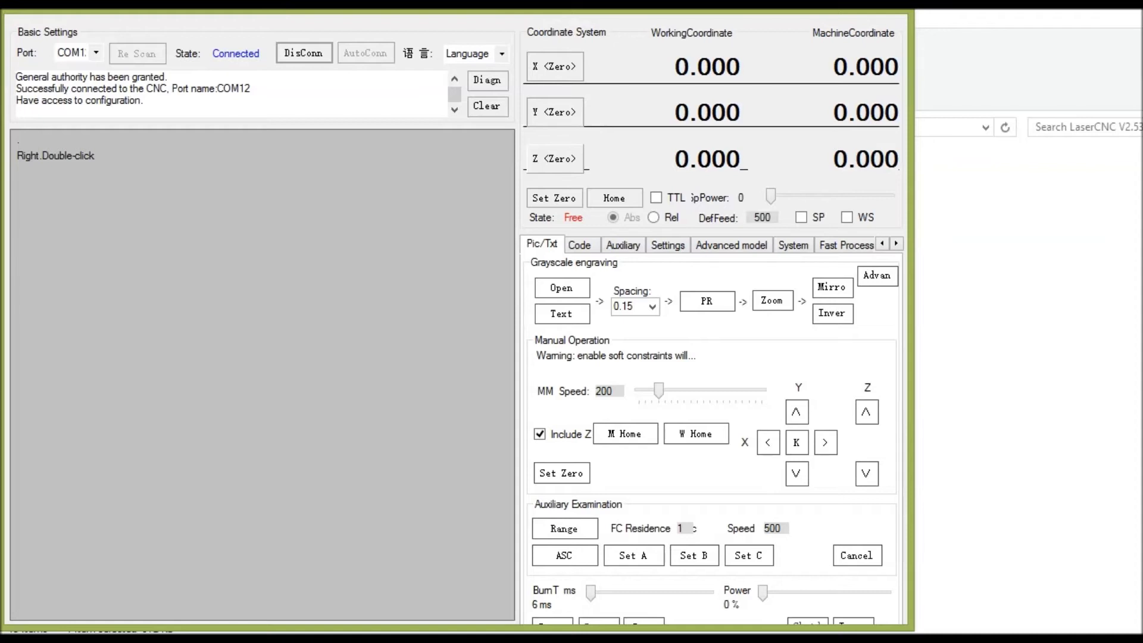
{"action": "left_click", "coordinate": [502, 54]}
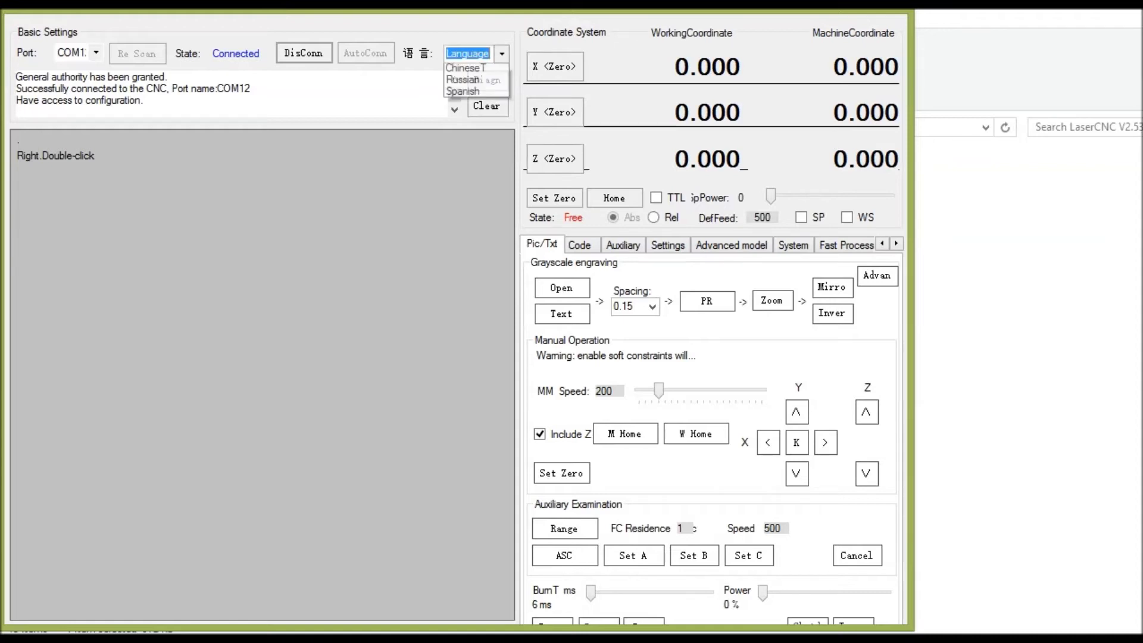
{"action": "key", "text": "Escape"}
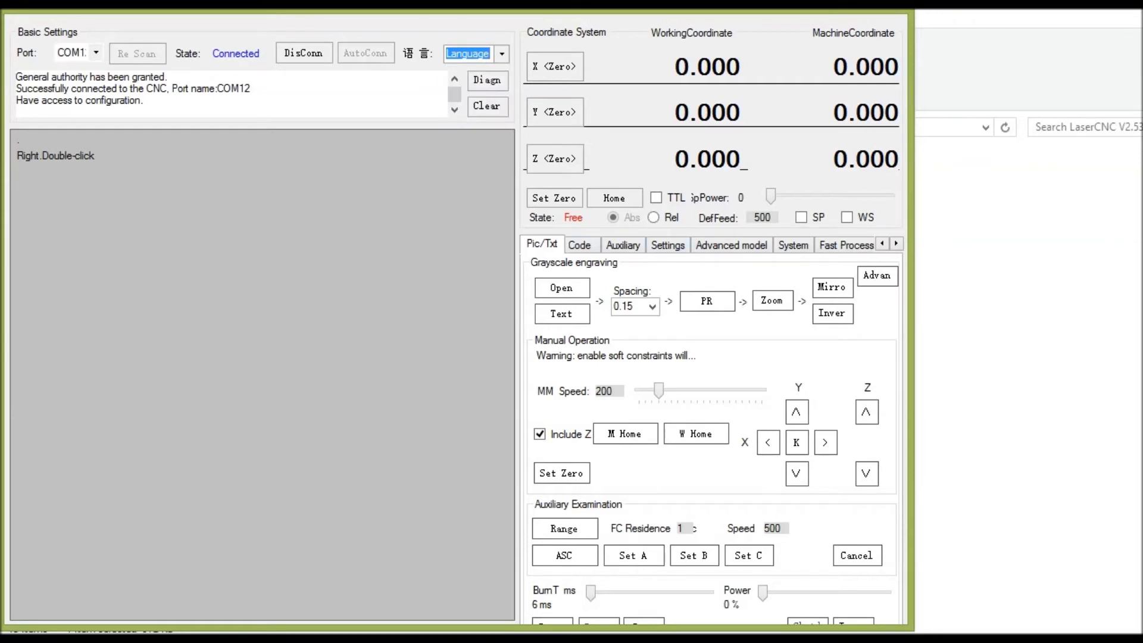
Load the G-code file TeamPanic.nc from the cnc folder for running on the machine.
{"action": "left_click", "coordinate": [579, 245]}
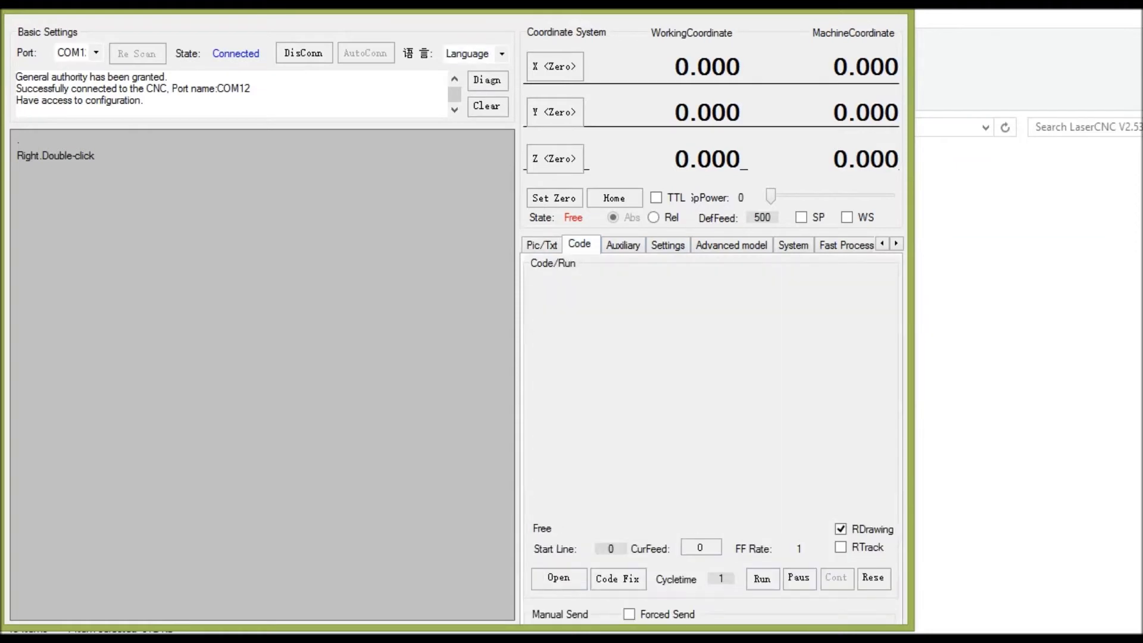
{"action": "left_click", "coordinate": [559, 578]}
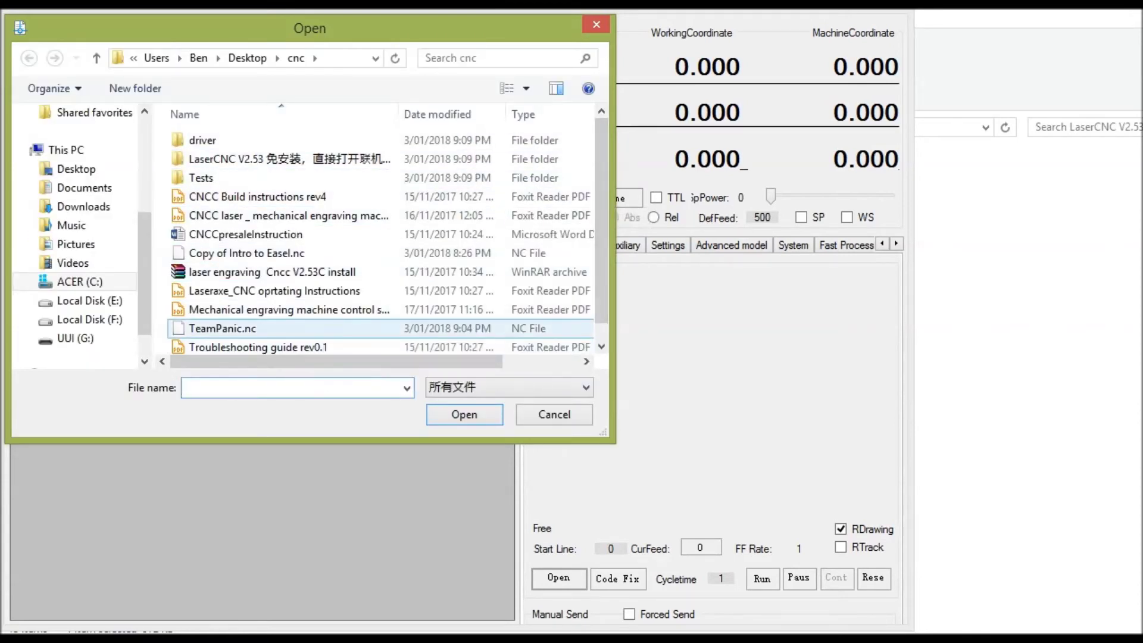
{"action": "left_click", "coordinate": [222, 328]}
{"action": "left_click", "coordinate": [465, 414]}
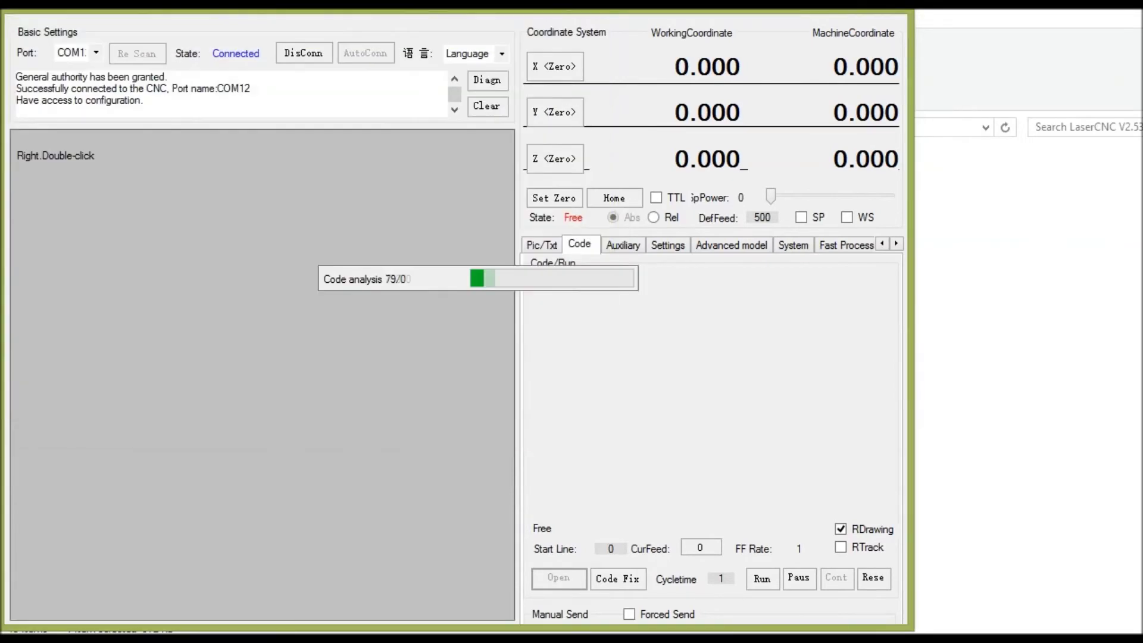